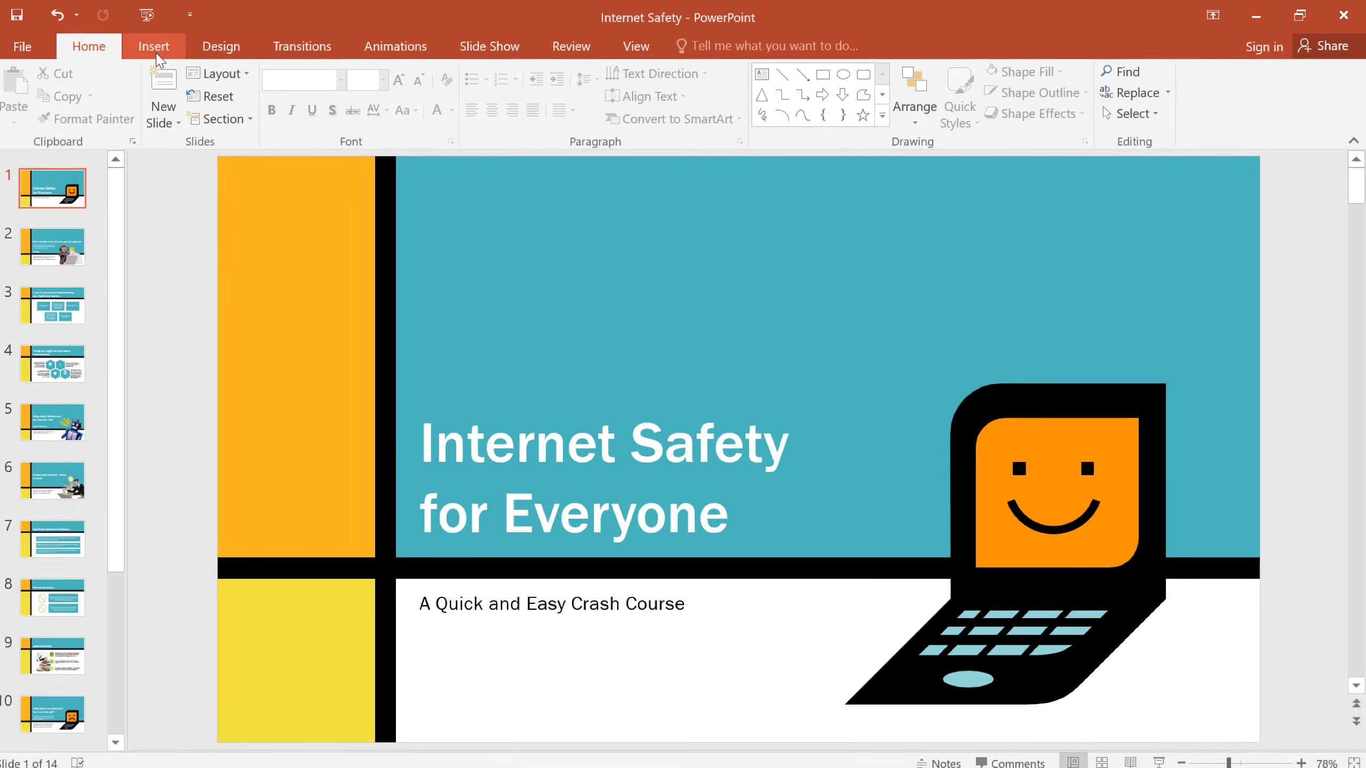
Open the Audio menu under Insert to show the audio options for the title slide
click(165, 58)
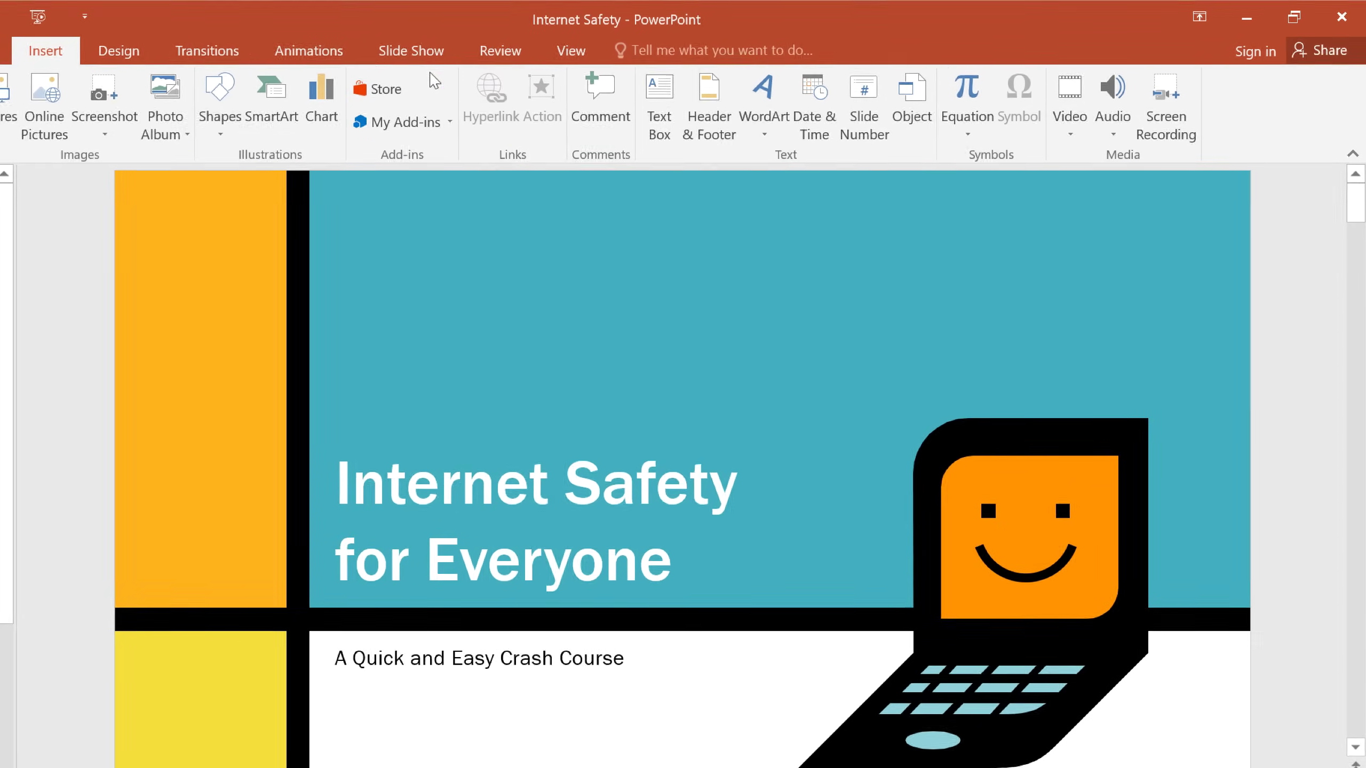
click(1094, 128)
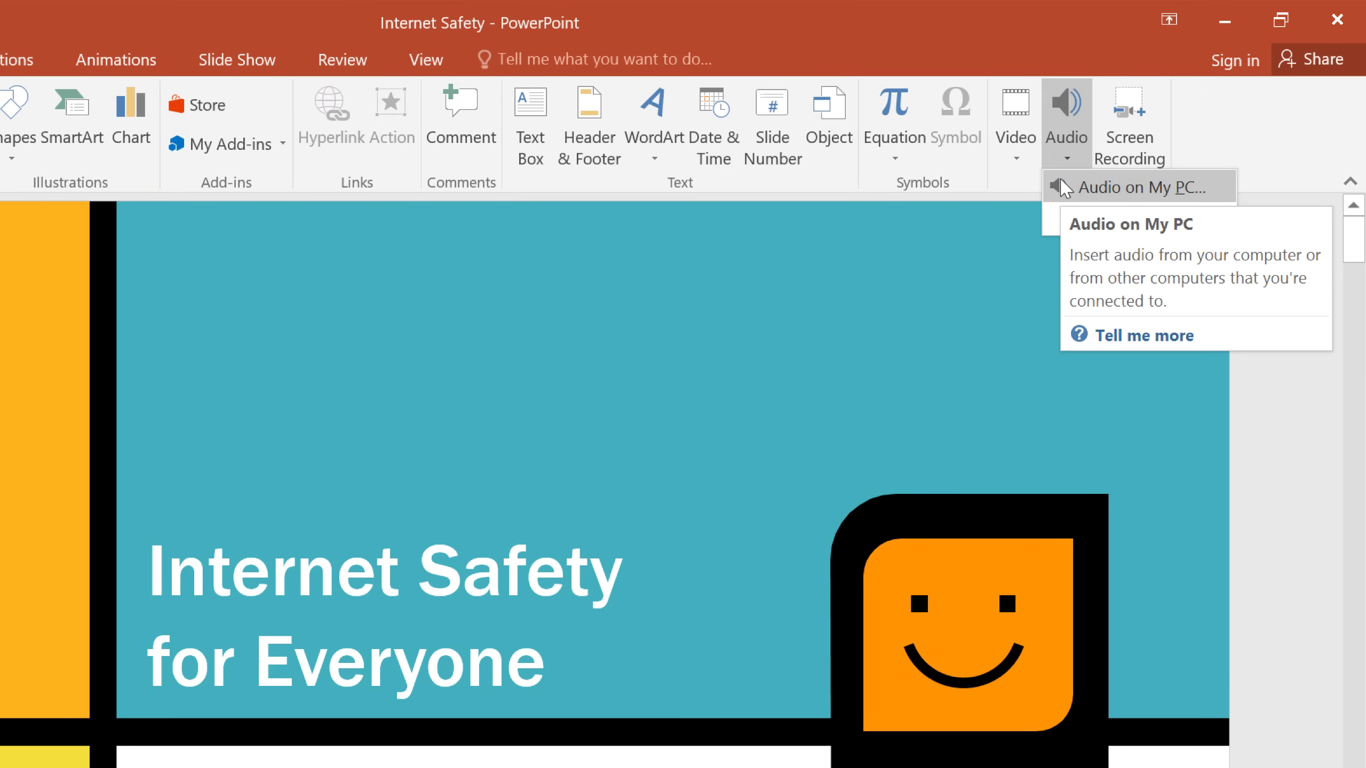
Insert the minden_something _small MP3 from the PC onto the title slide
click(1062, 187)
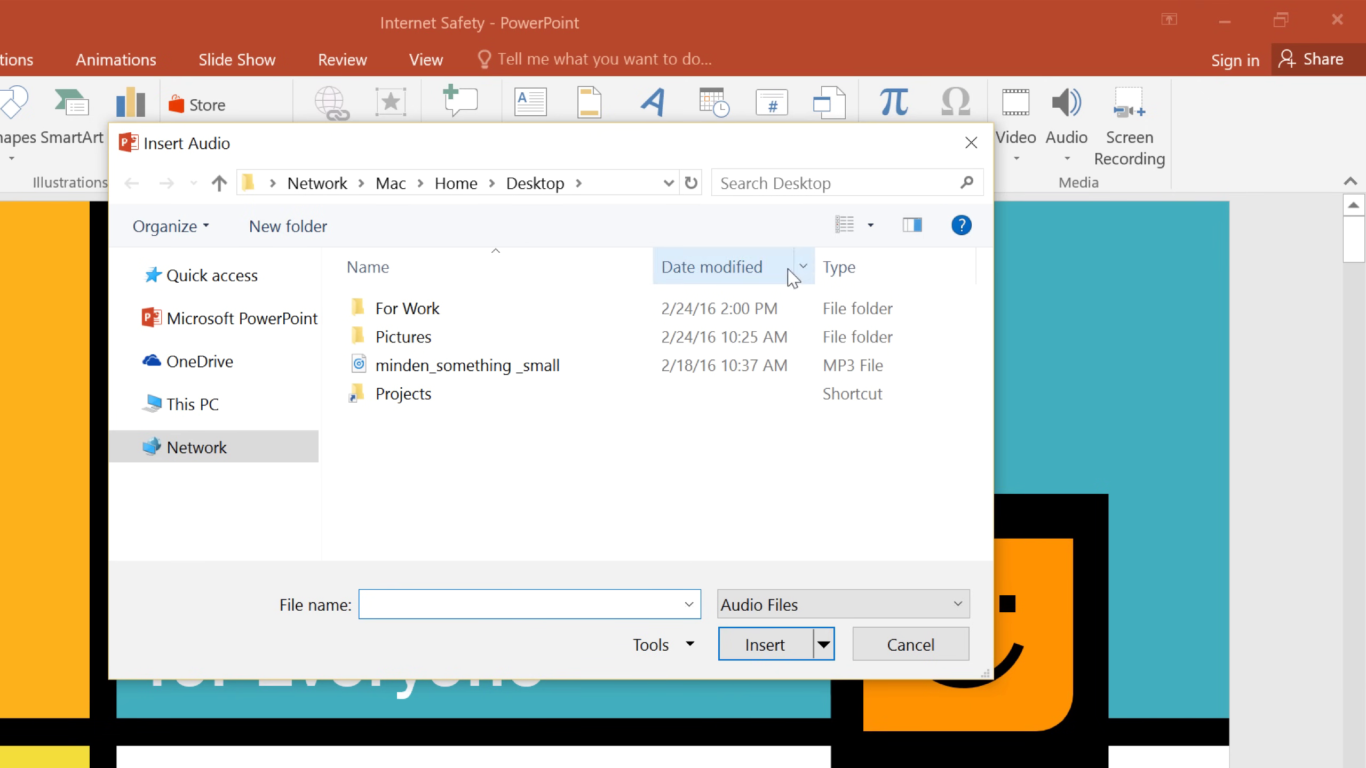
click(526, 371)
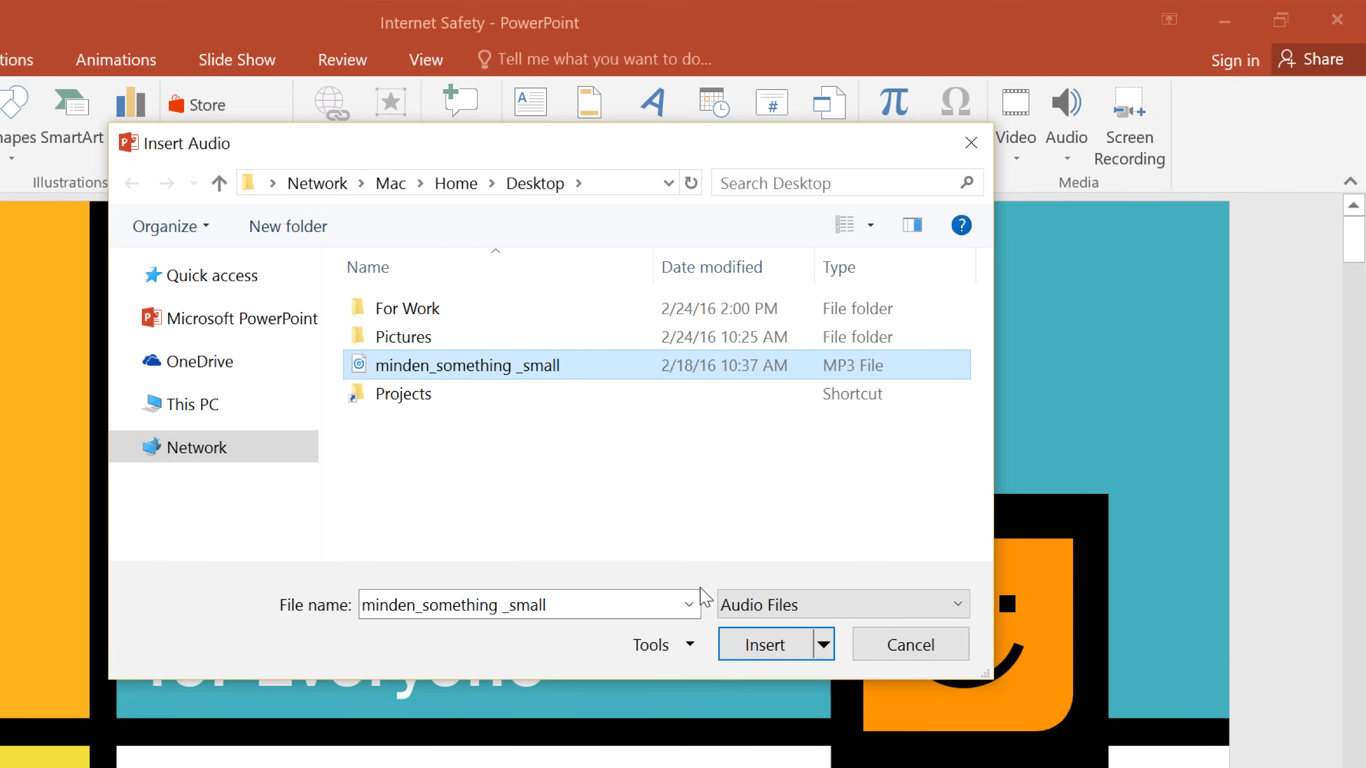
click(732, 651)
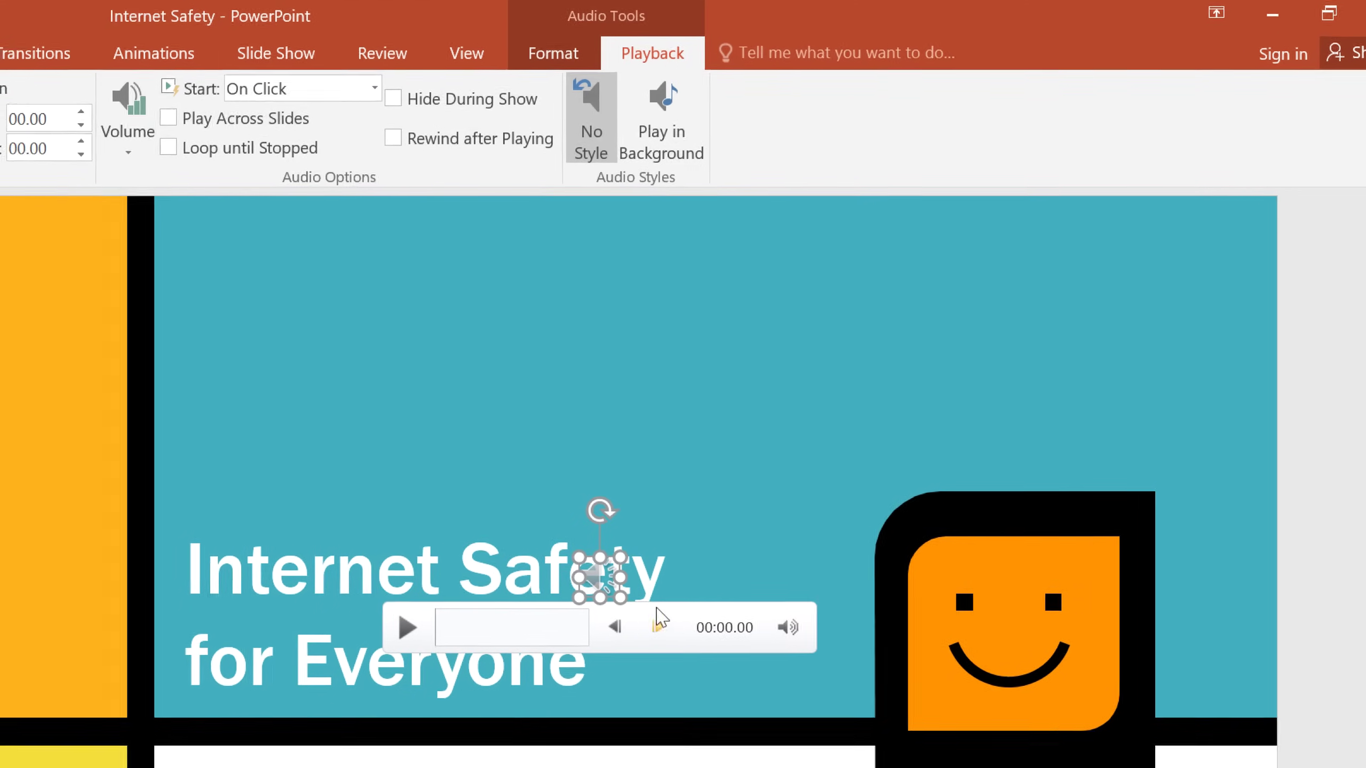
Move the music icon above the title's start and preview the song, skipping near the end
mouse_move(564, 578)
mouse_down()
mouse_move(647, 557)
mouse_move(554, 485)
mouse_up()
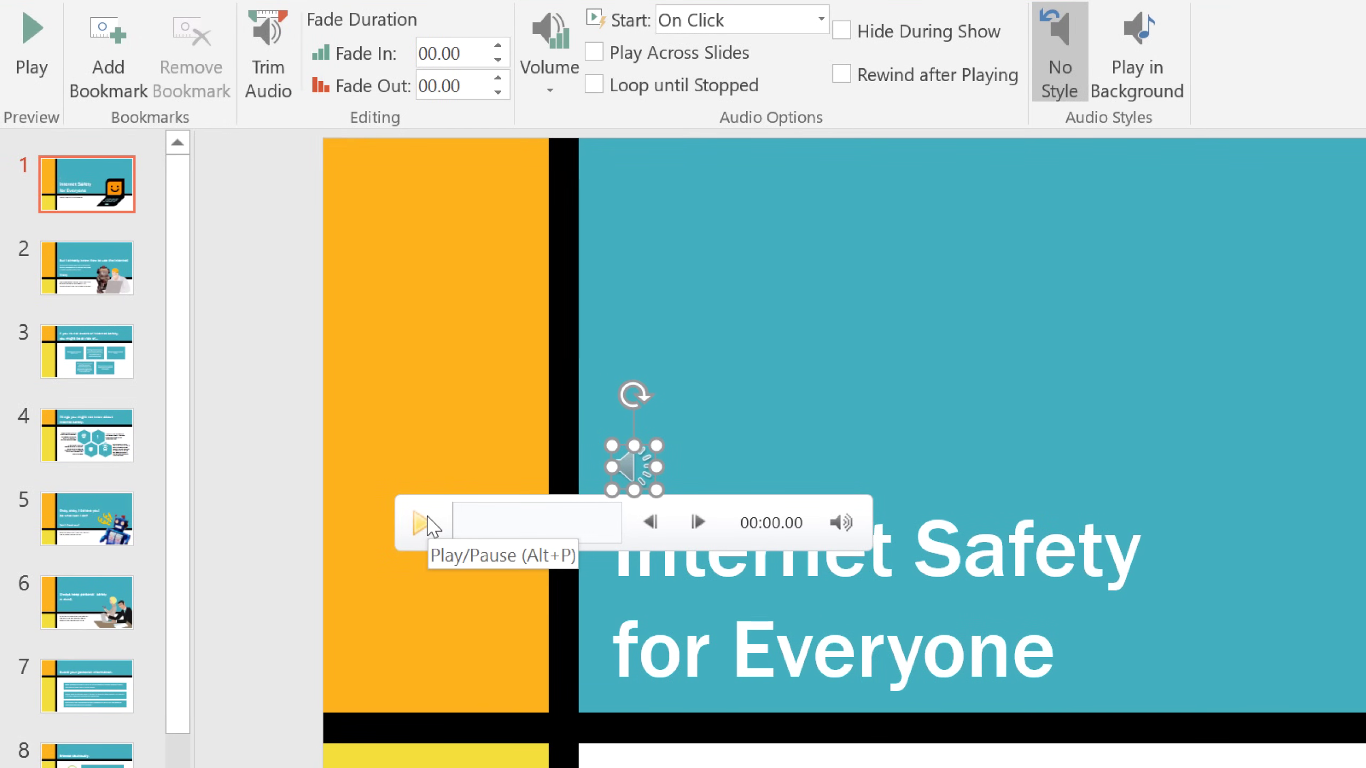
click(420, 523)
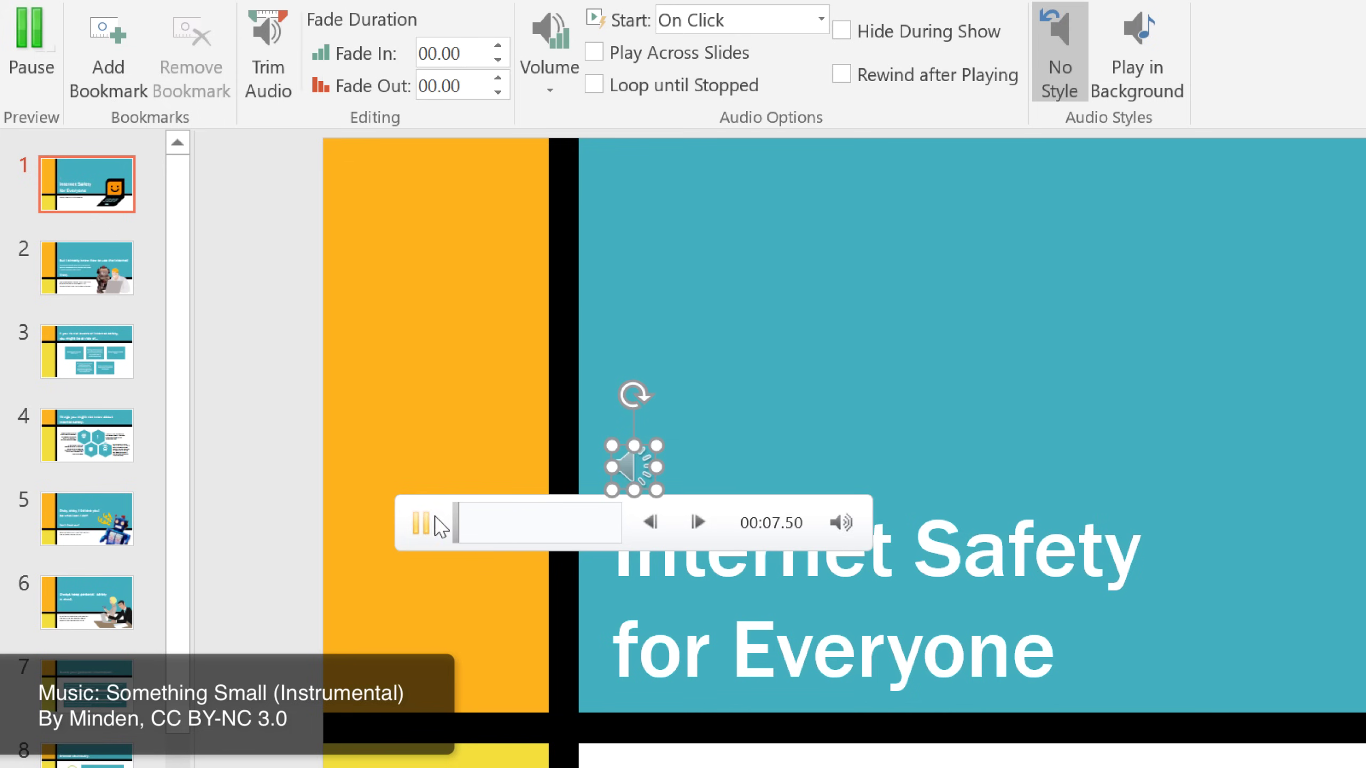
click(617, 523)
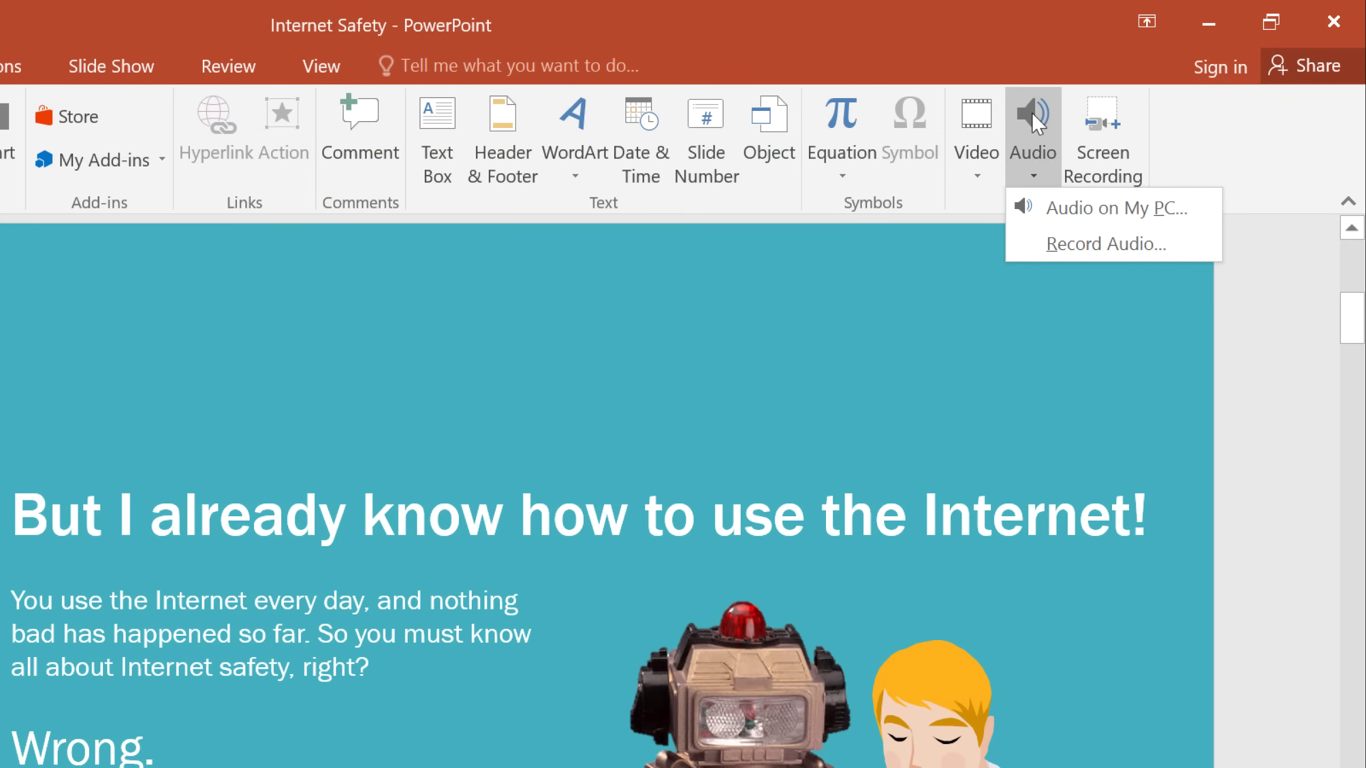
Record a three-second narration on slide 2, play it back, and name it 'Slide 2'
click(1029, 239)
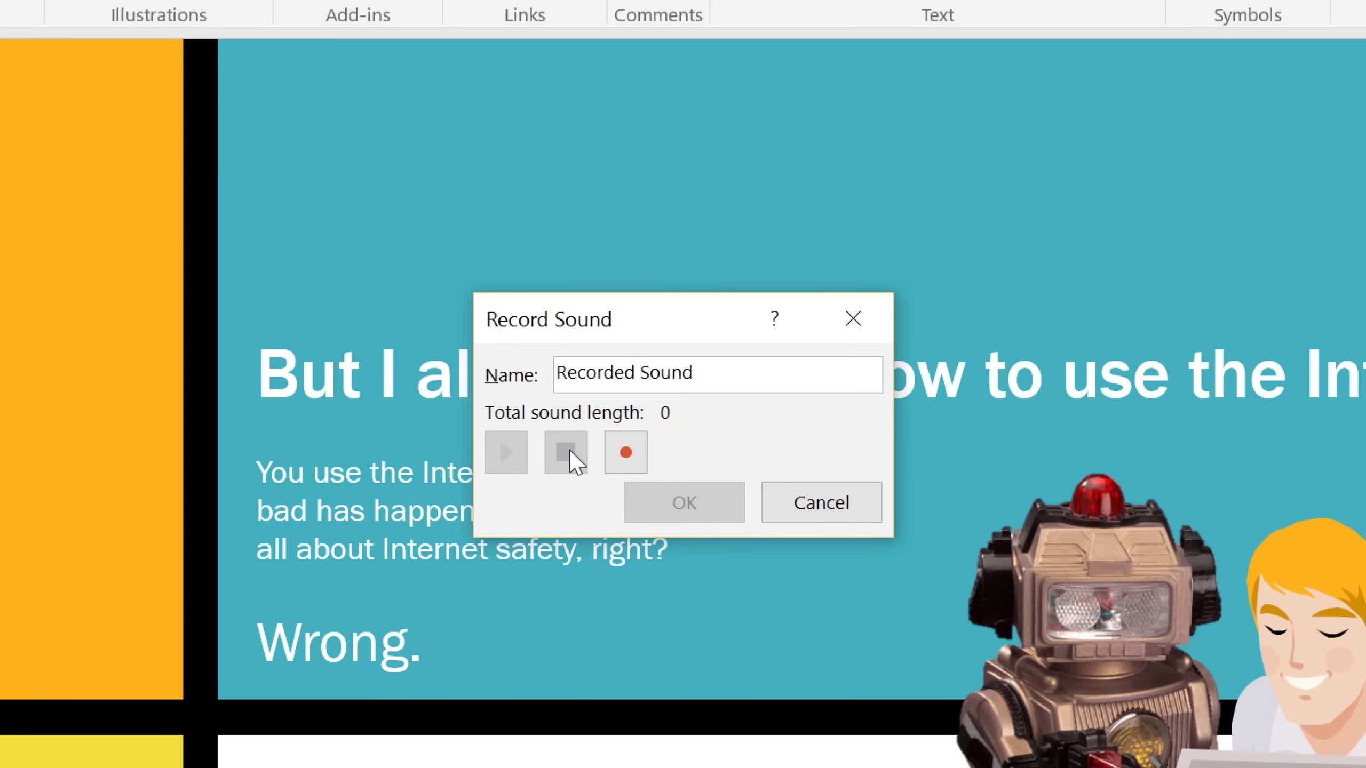
click(623, 451)
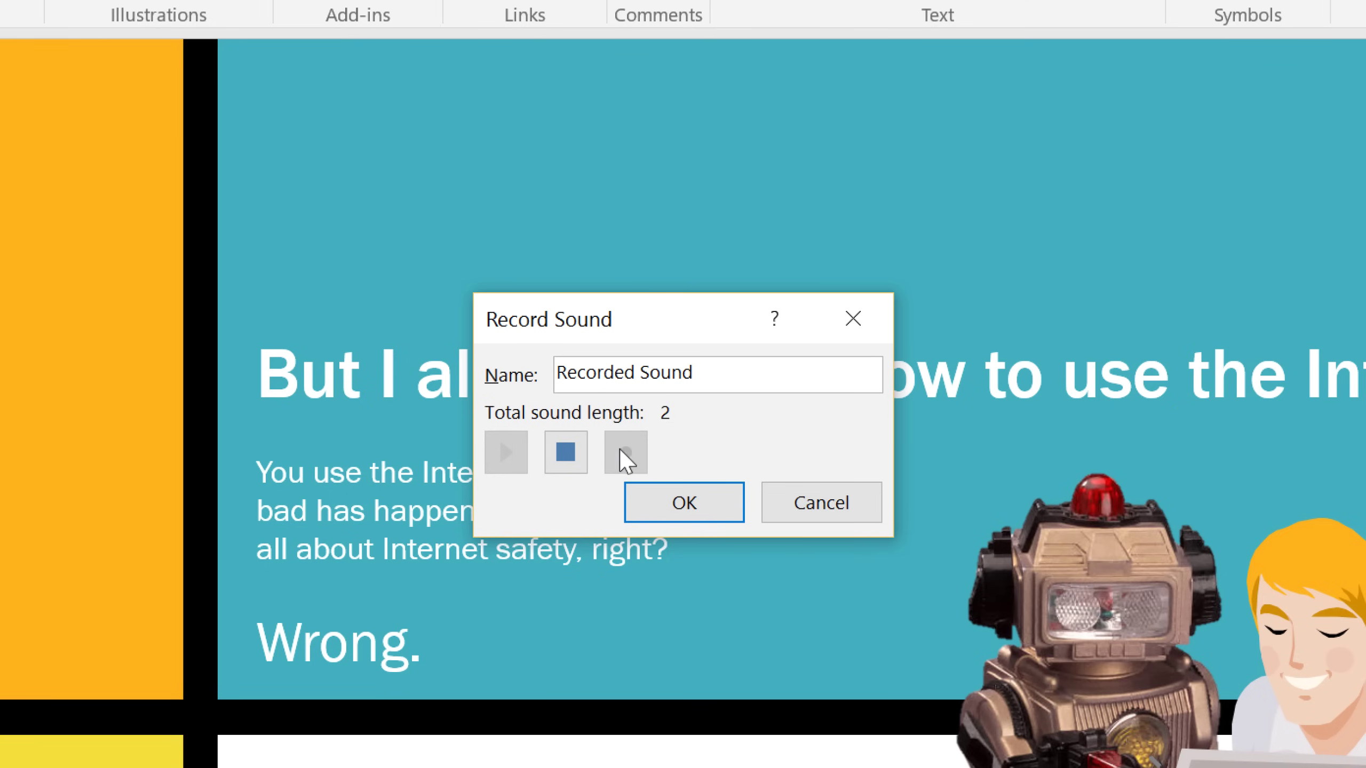
click(570, 449)
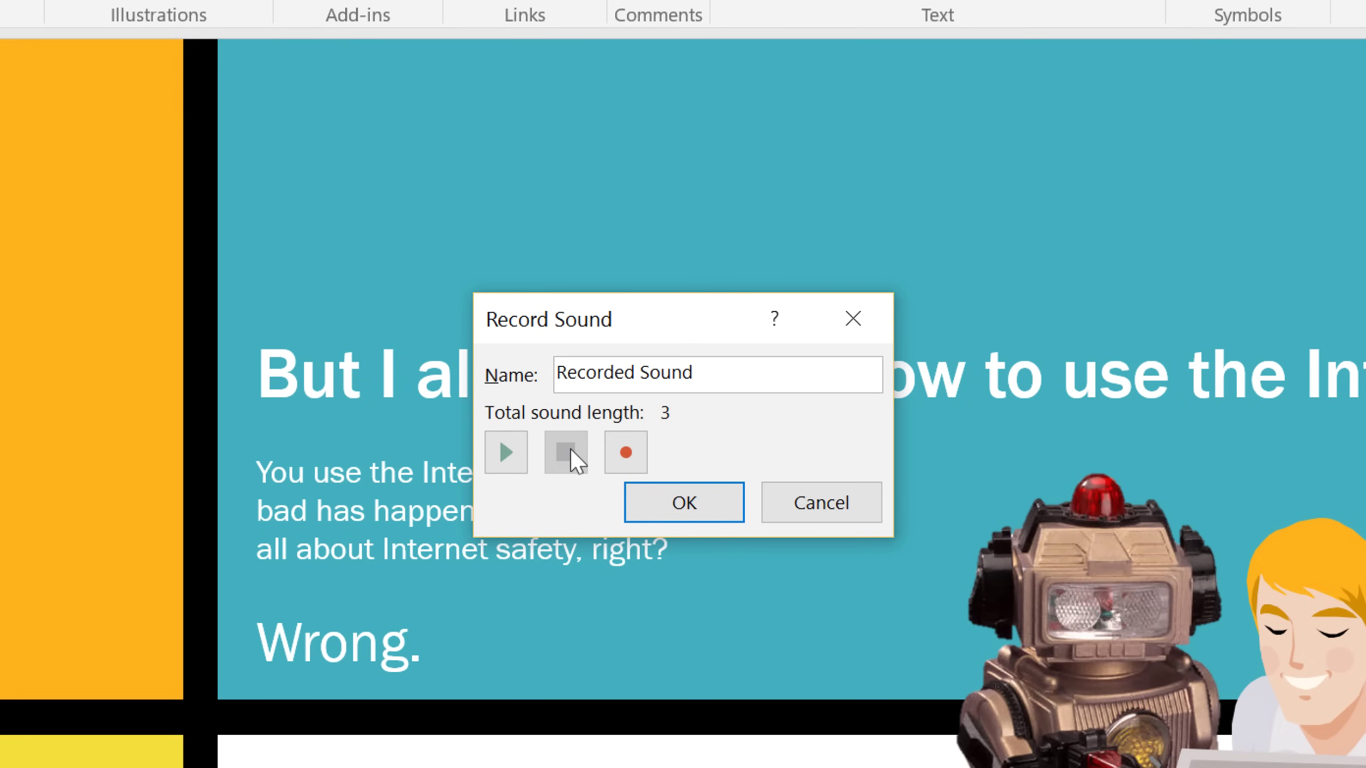
click(506, 451)
triple_click(633, 375)
text(Slide)
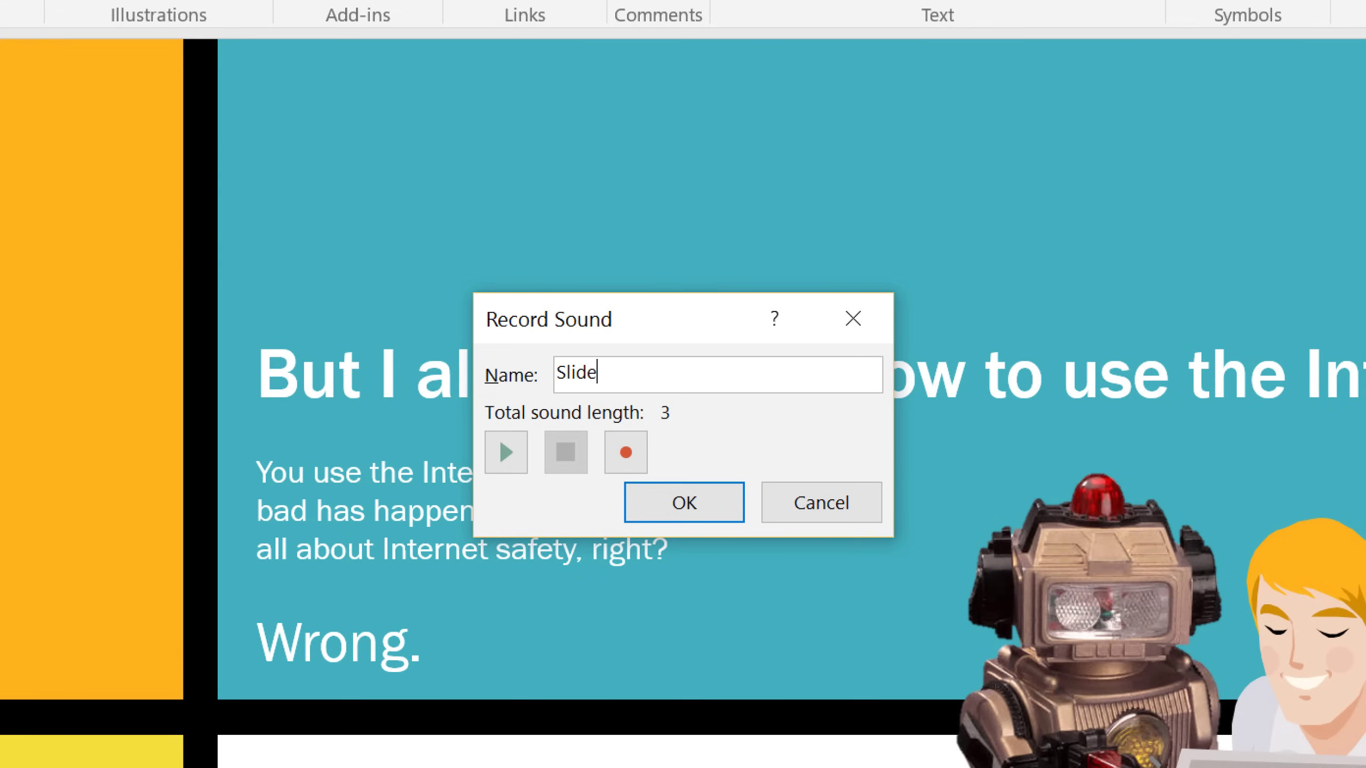
text( 2)
Insert the 'Slide 2' recording onto slide 2
click(660, 511)
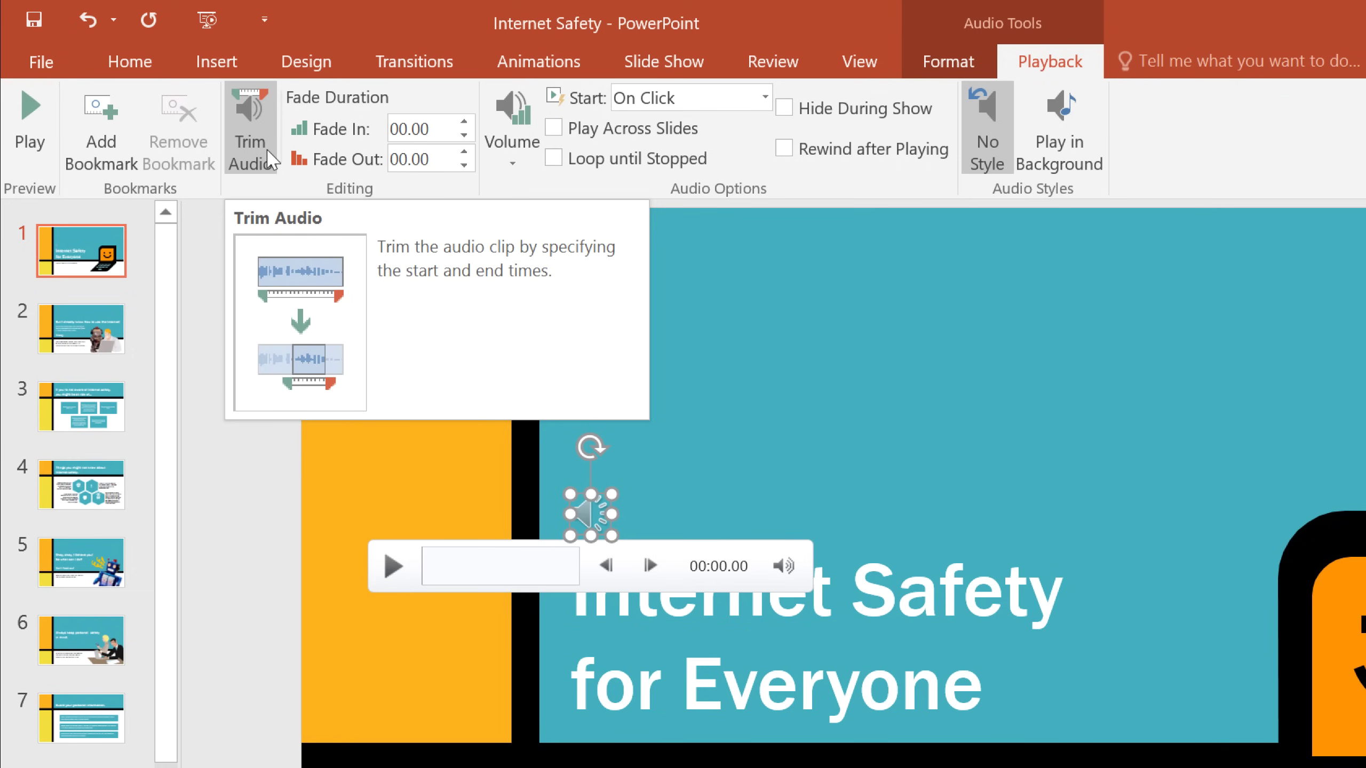
Trim the music to play from about 1.2 to 11.7 seconds
click(269, 159)
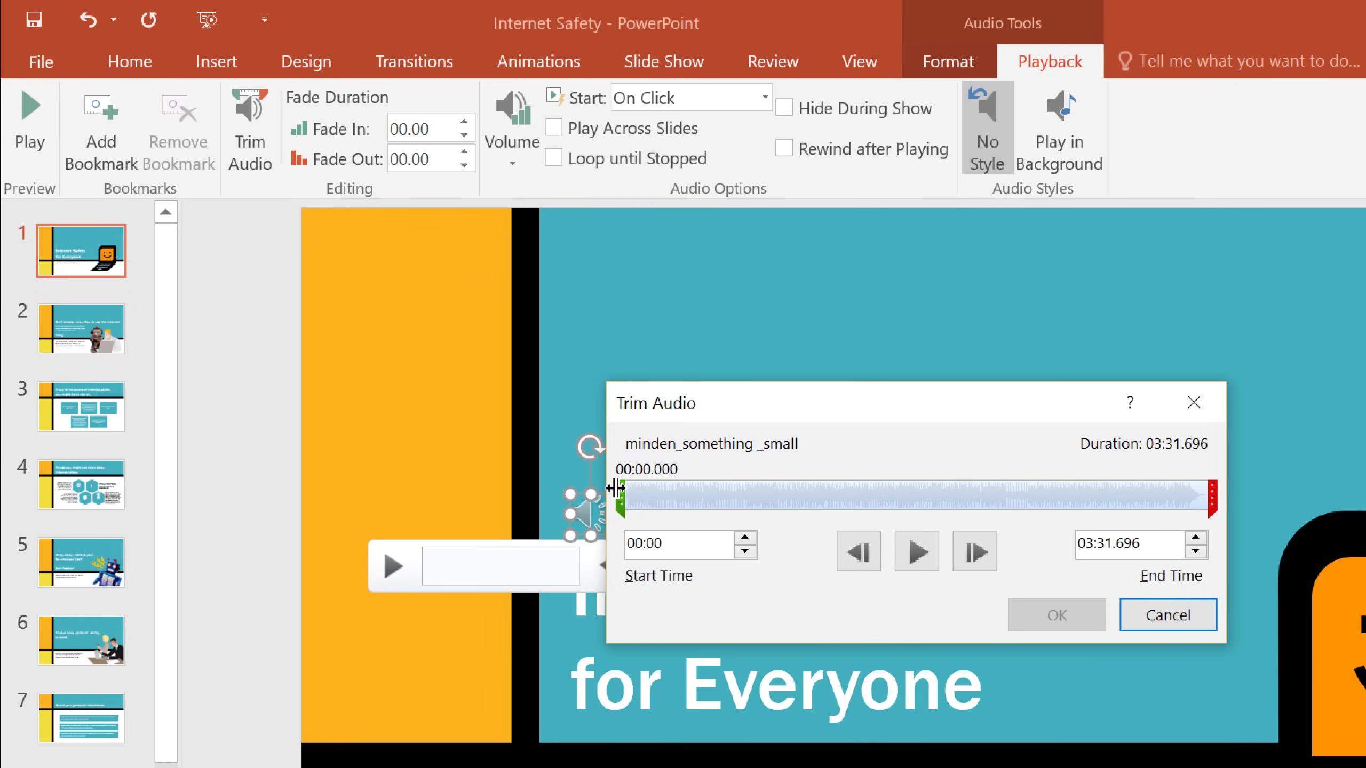
mouse_move(616, 488)
mouse_down()
mouse_move(687, 491)
mouse_move(619, 494)
mouse_up()
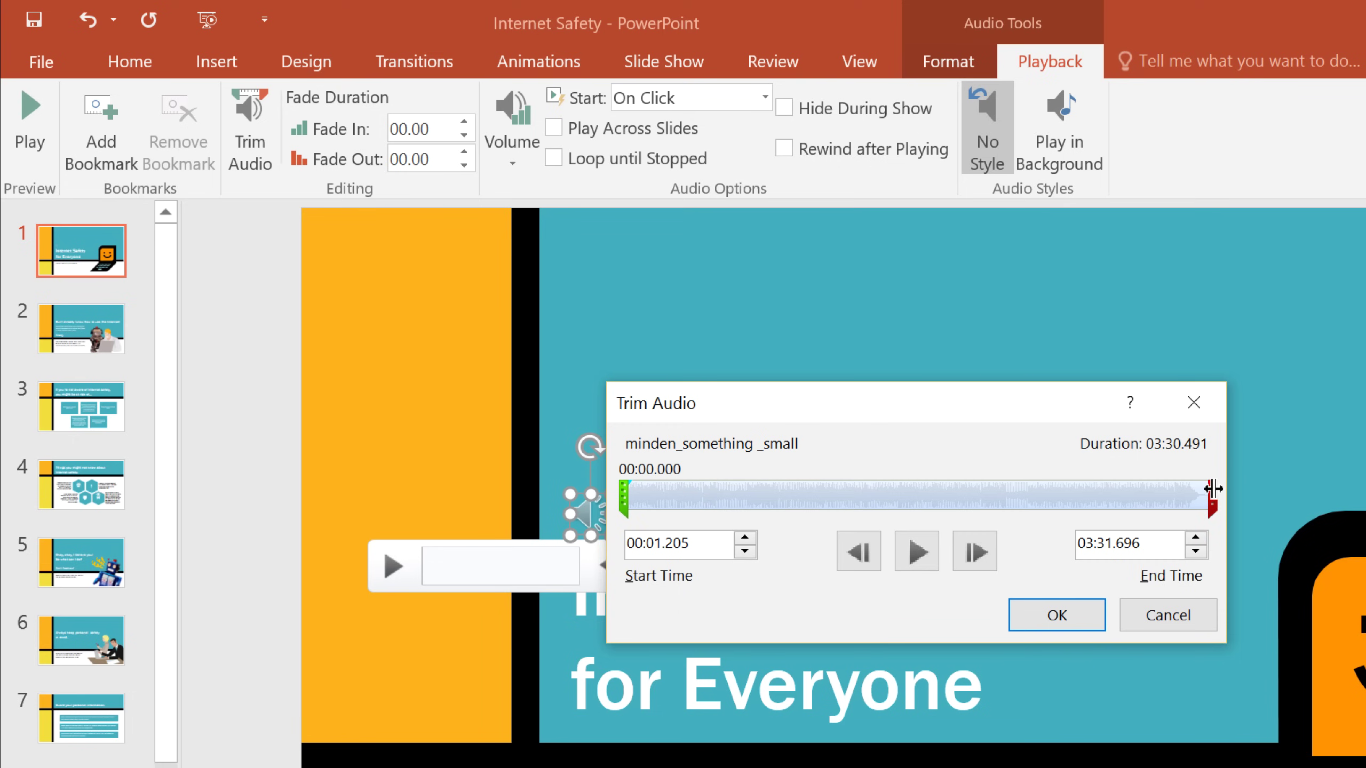
drag(1189, 496, 661, 500)
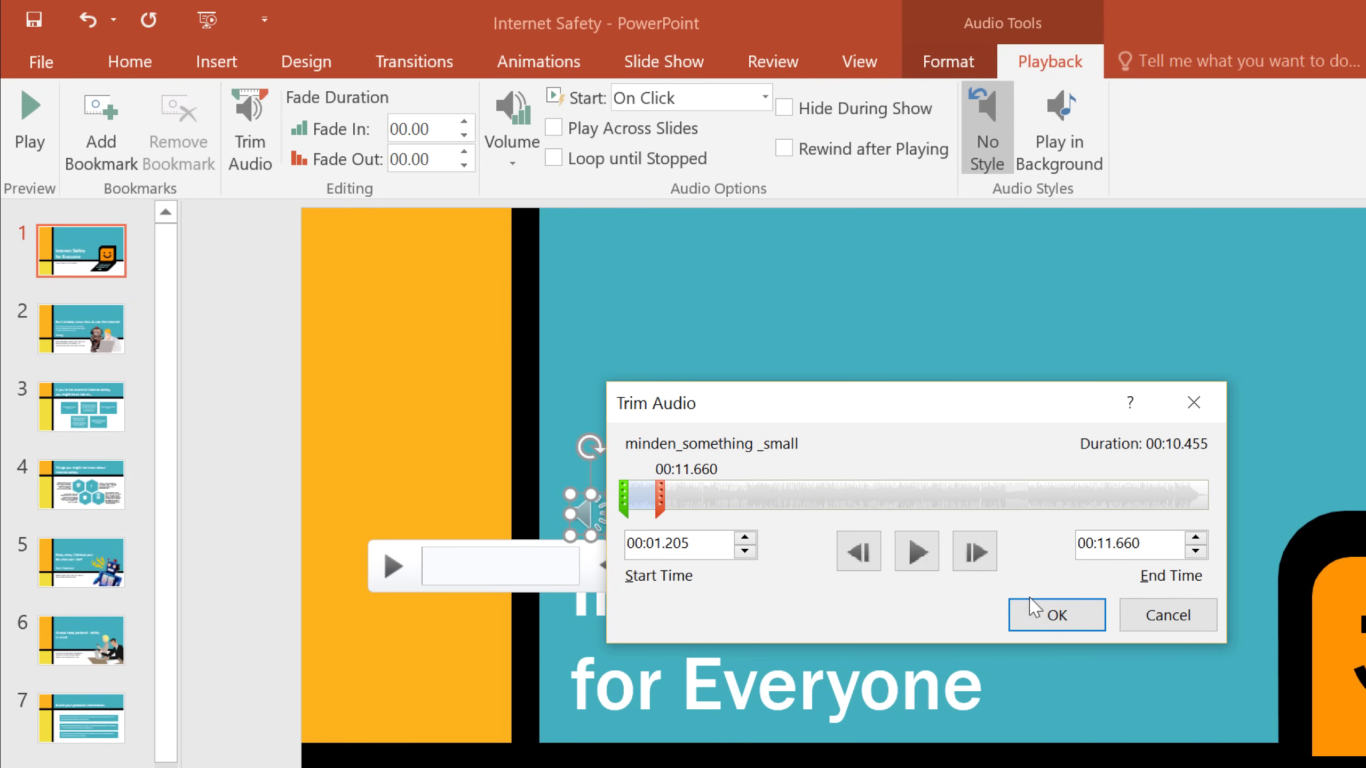
click(1043, 613)
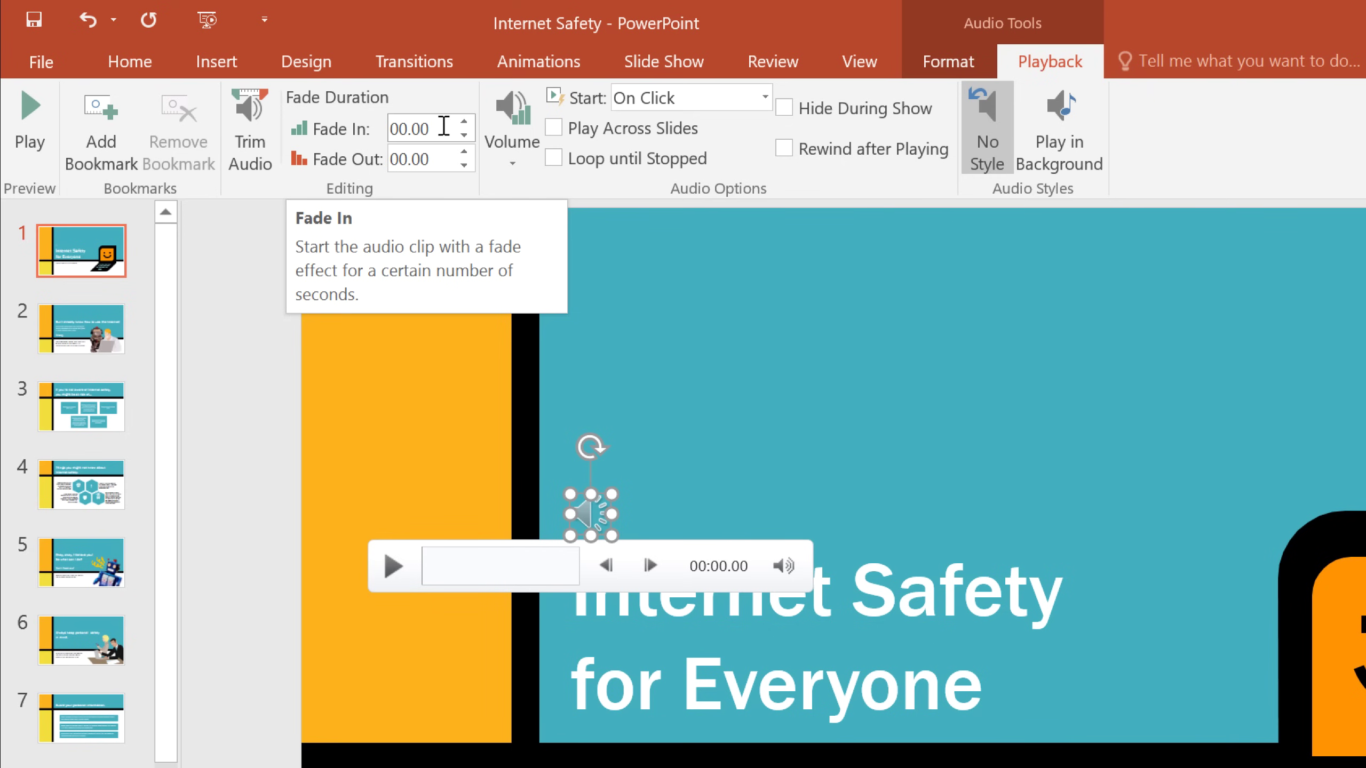
Set the music's Fade Out duration to 3.00 seconds
click(440, 159)
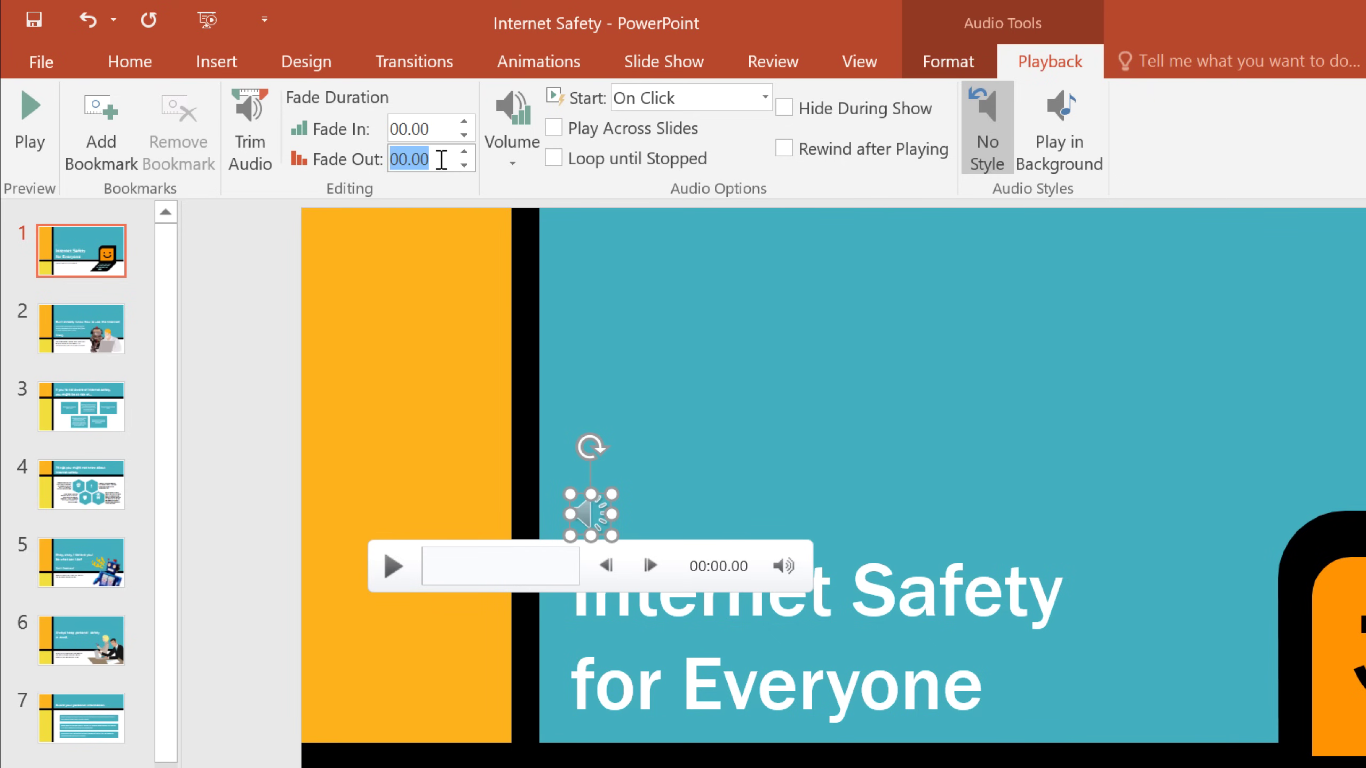
text(3.00)
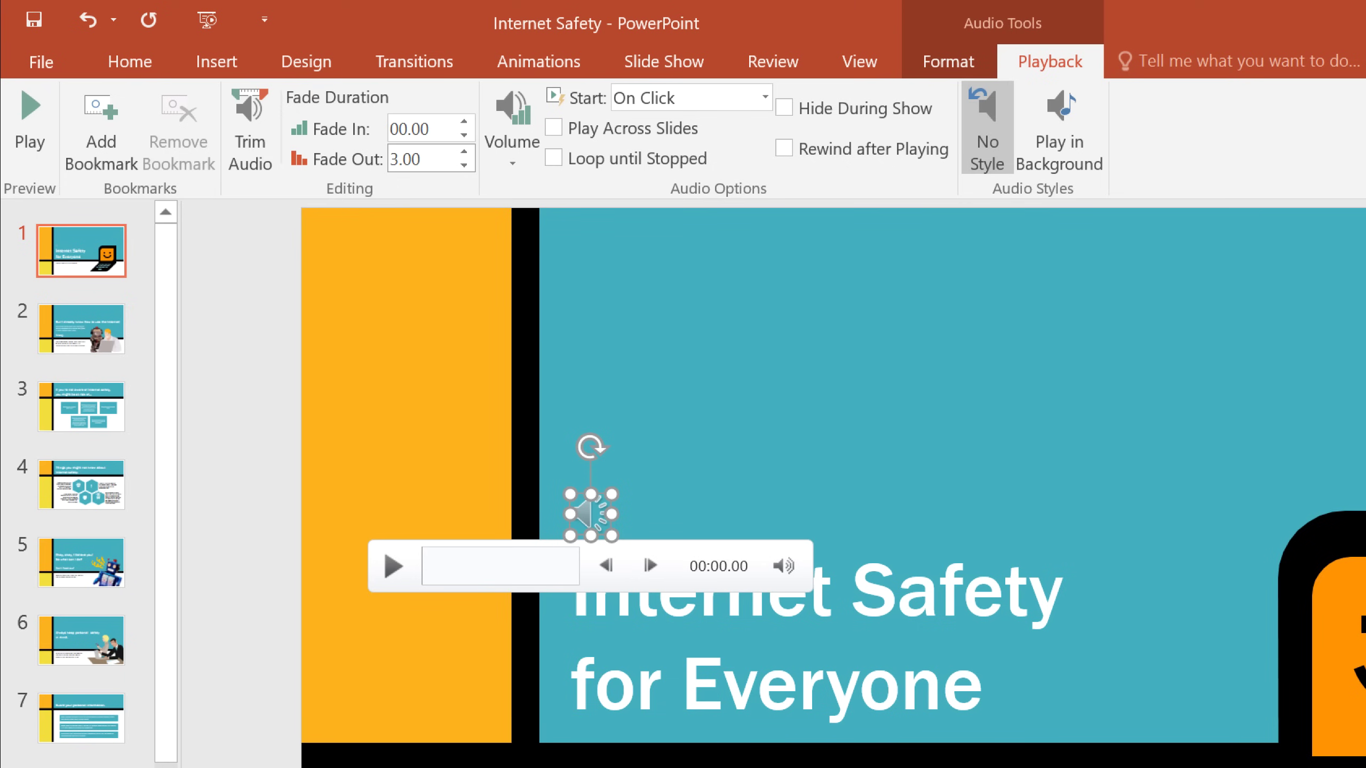
key(Return)
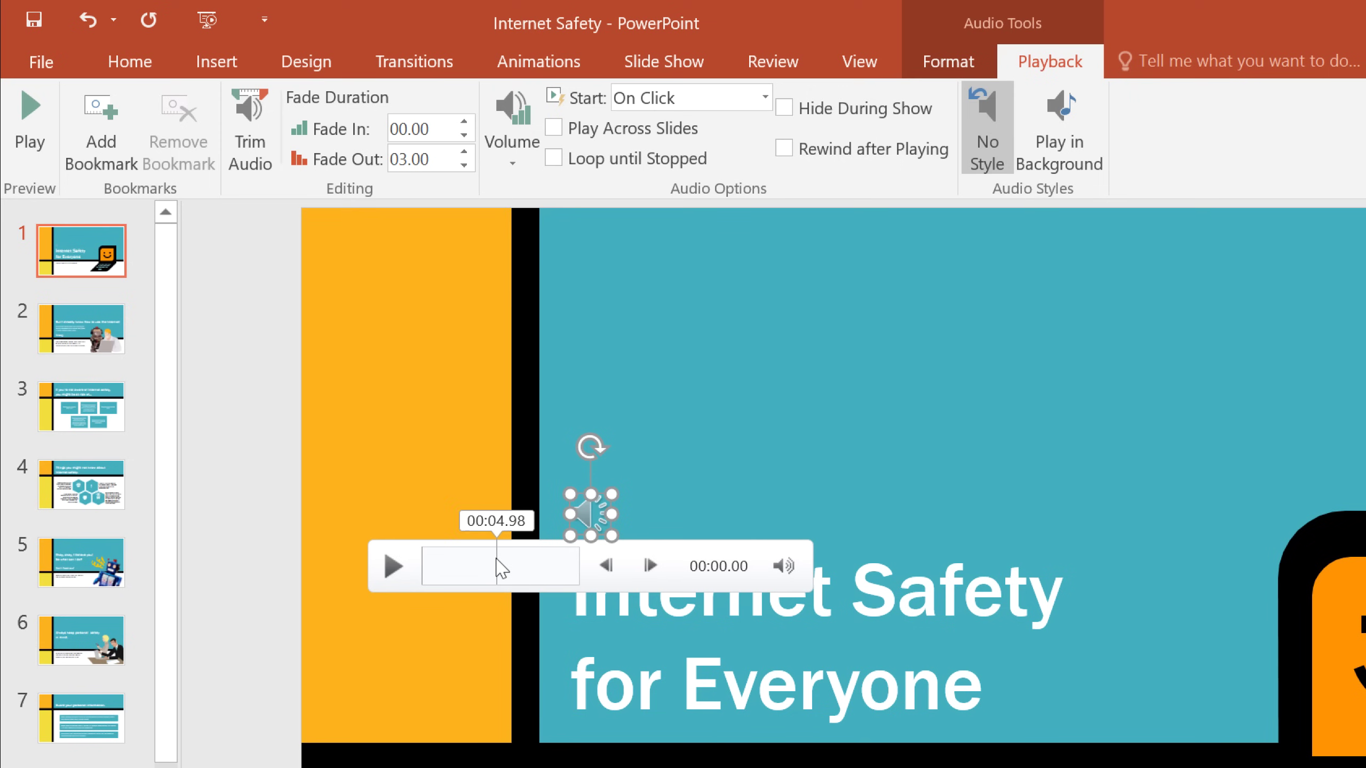
Add a bookmark to the music at 00:04.96
click(496, 569)
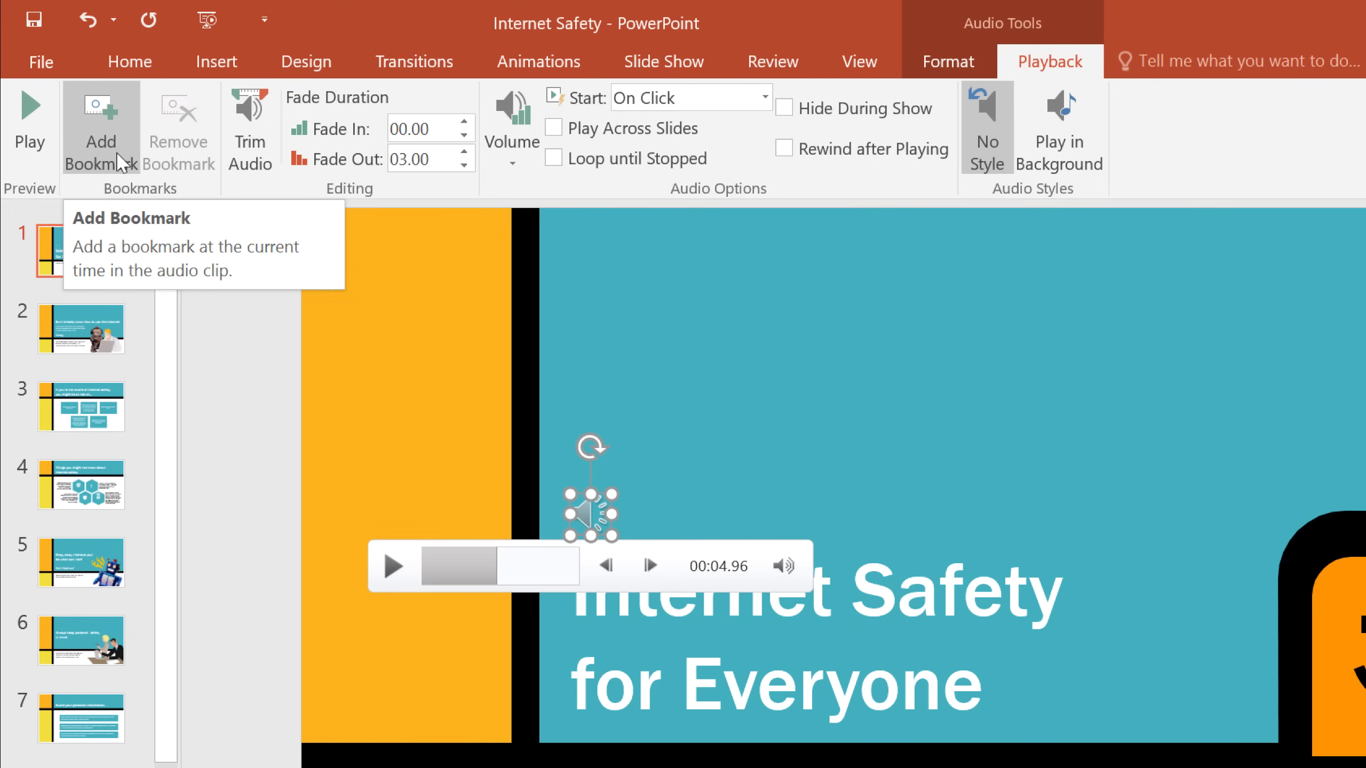
click(119, 161)
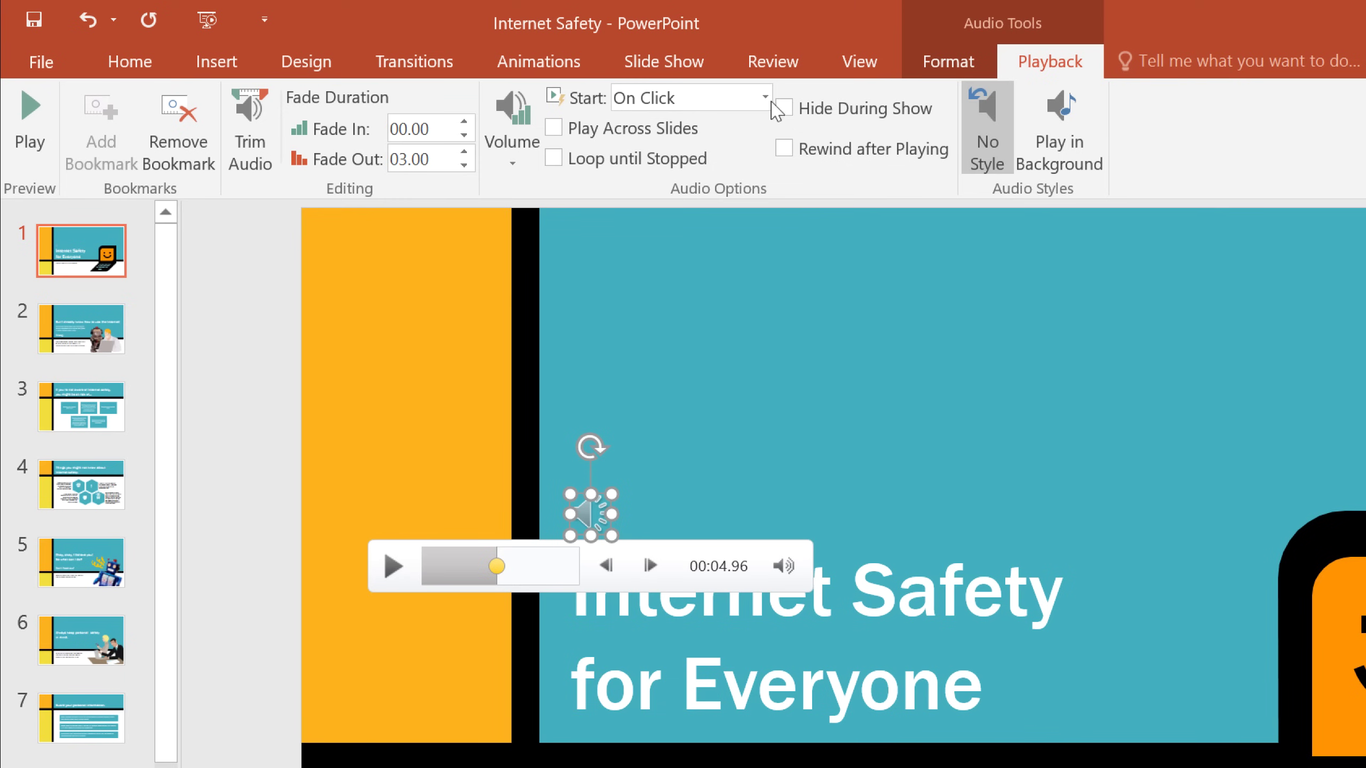
Set the music's Start option to Automatically
click(764, 98)
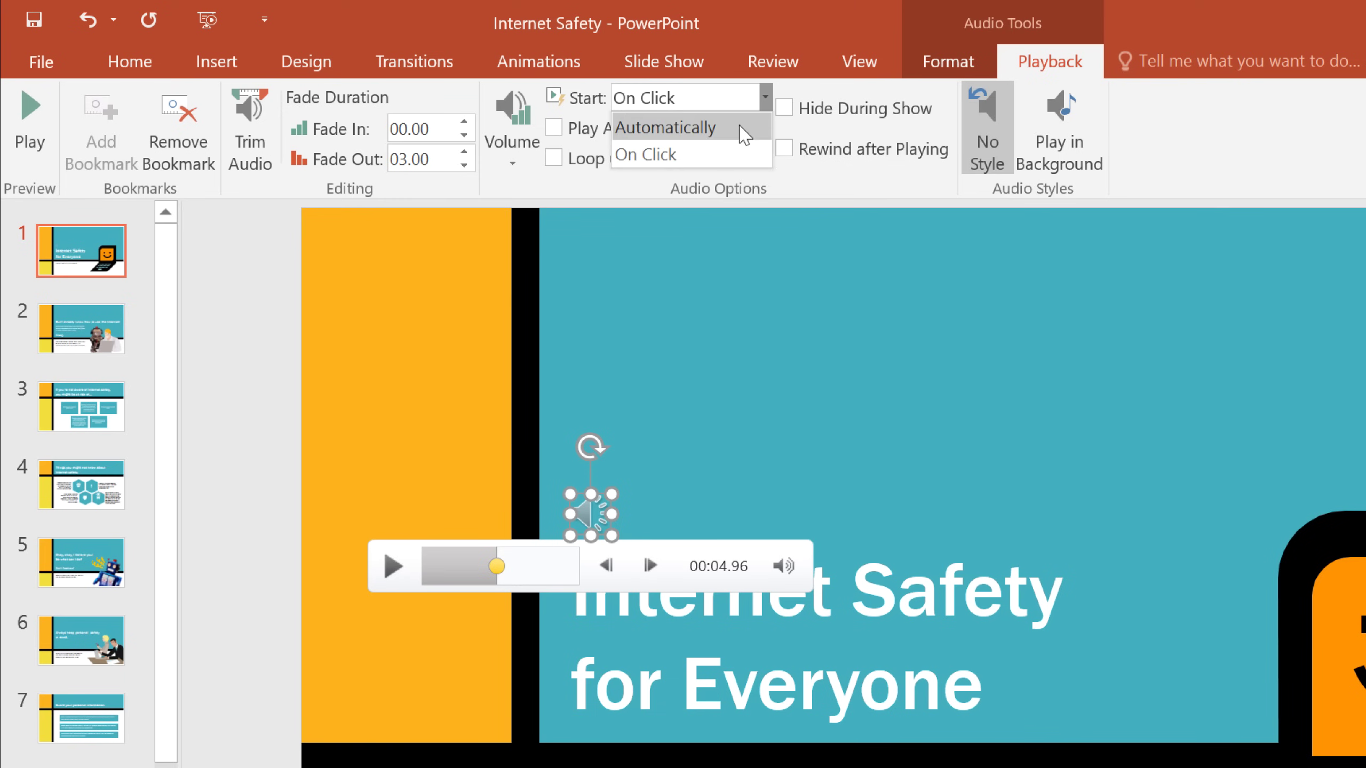
click(745, 129)
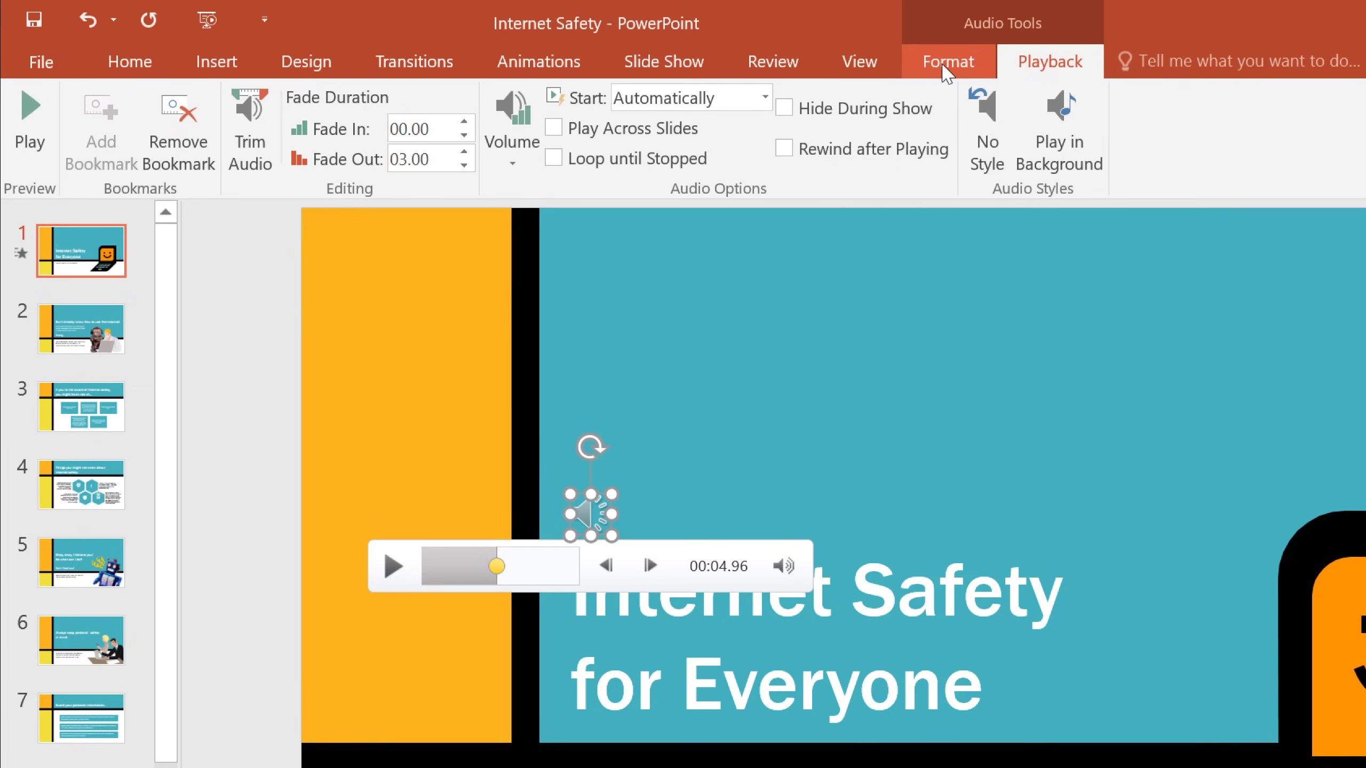
Choose Change Picture on Audio Tools Format to replace the music icon's image
click(945, 73)
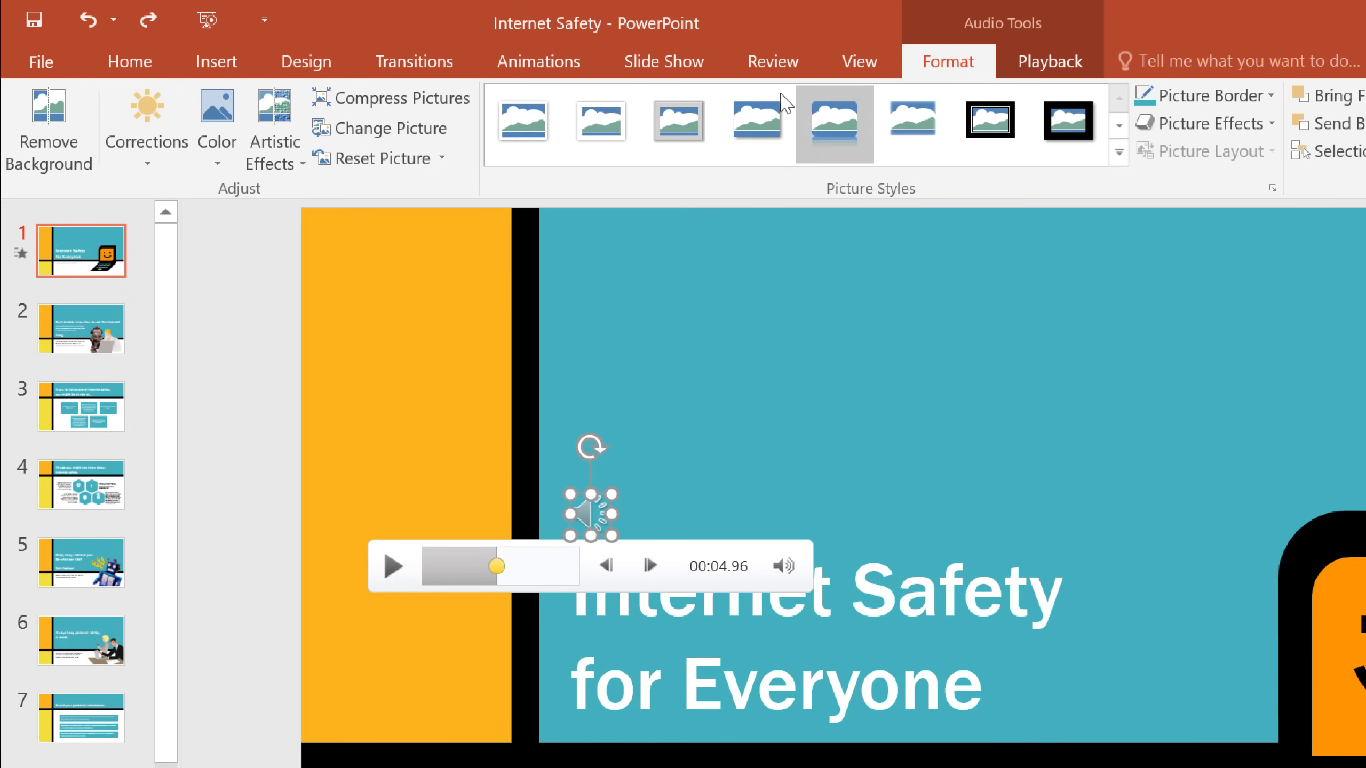
click(406, 129)
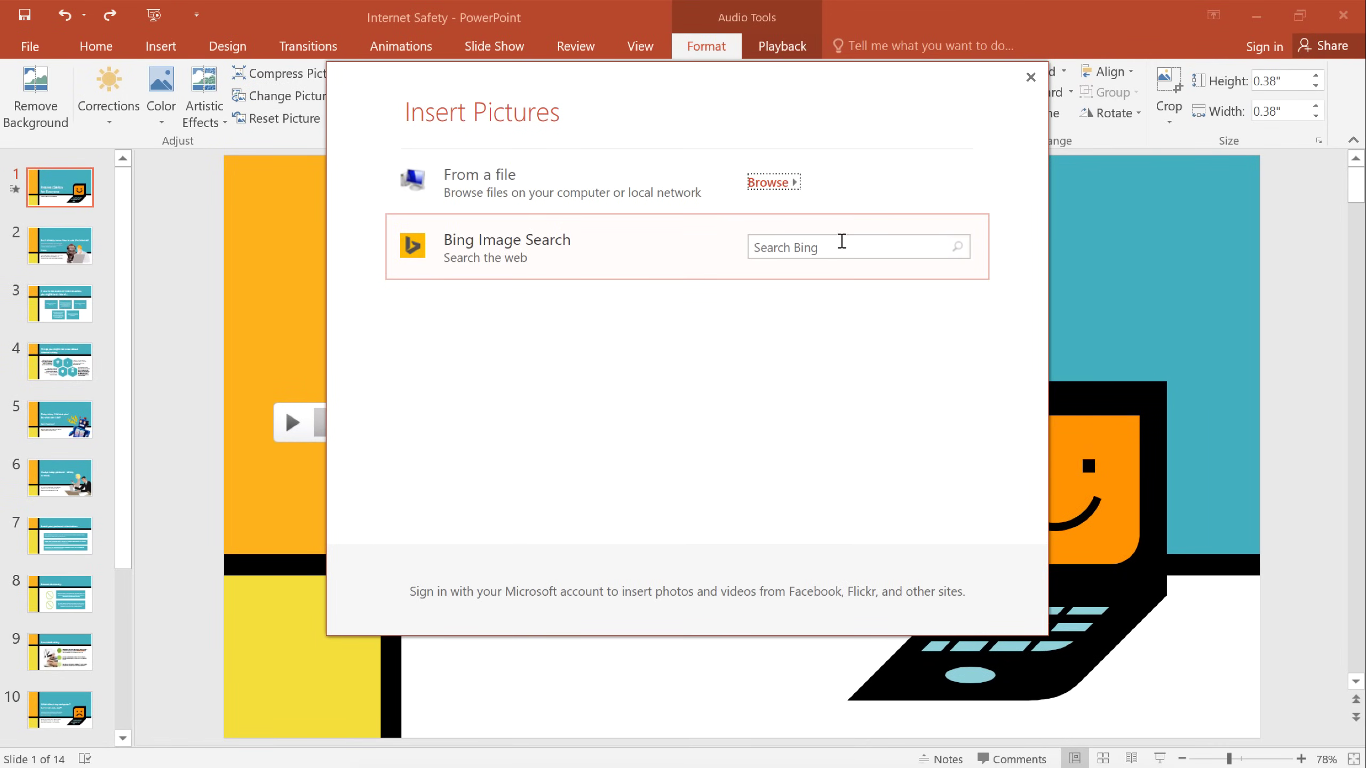
Search online images for 'music note' and insert the black note as the audio icon
click(851, 243)
text(music note)
key(Return)
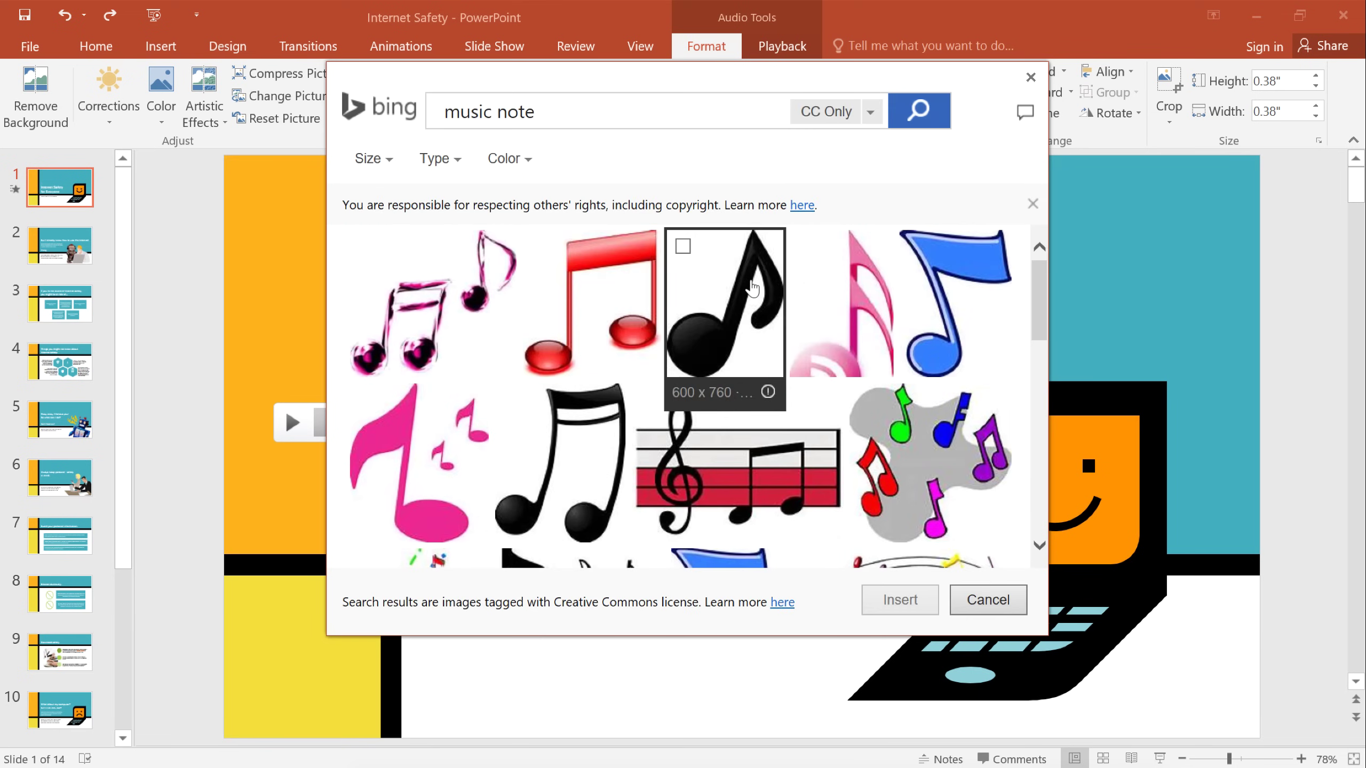
click(752, 288)
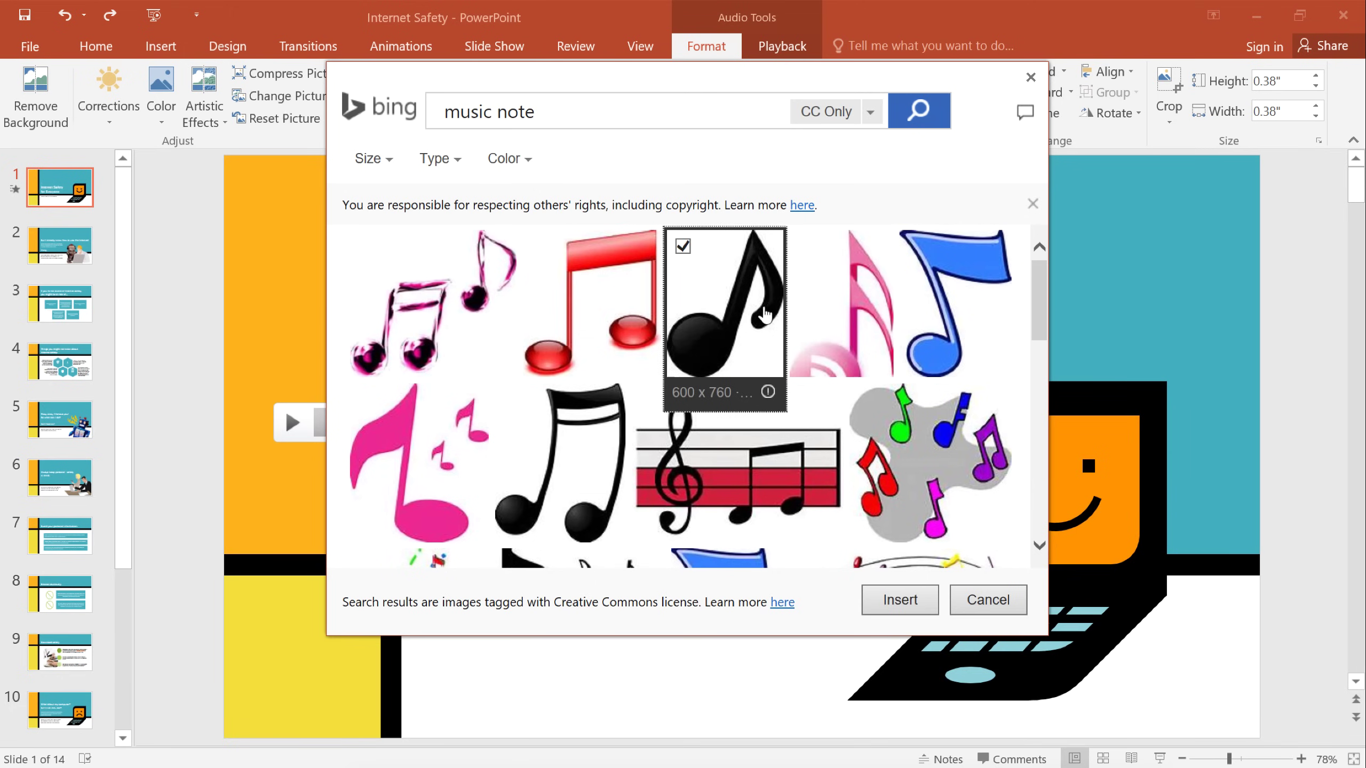
click(899, 599)
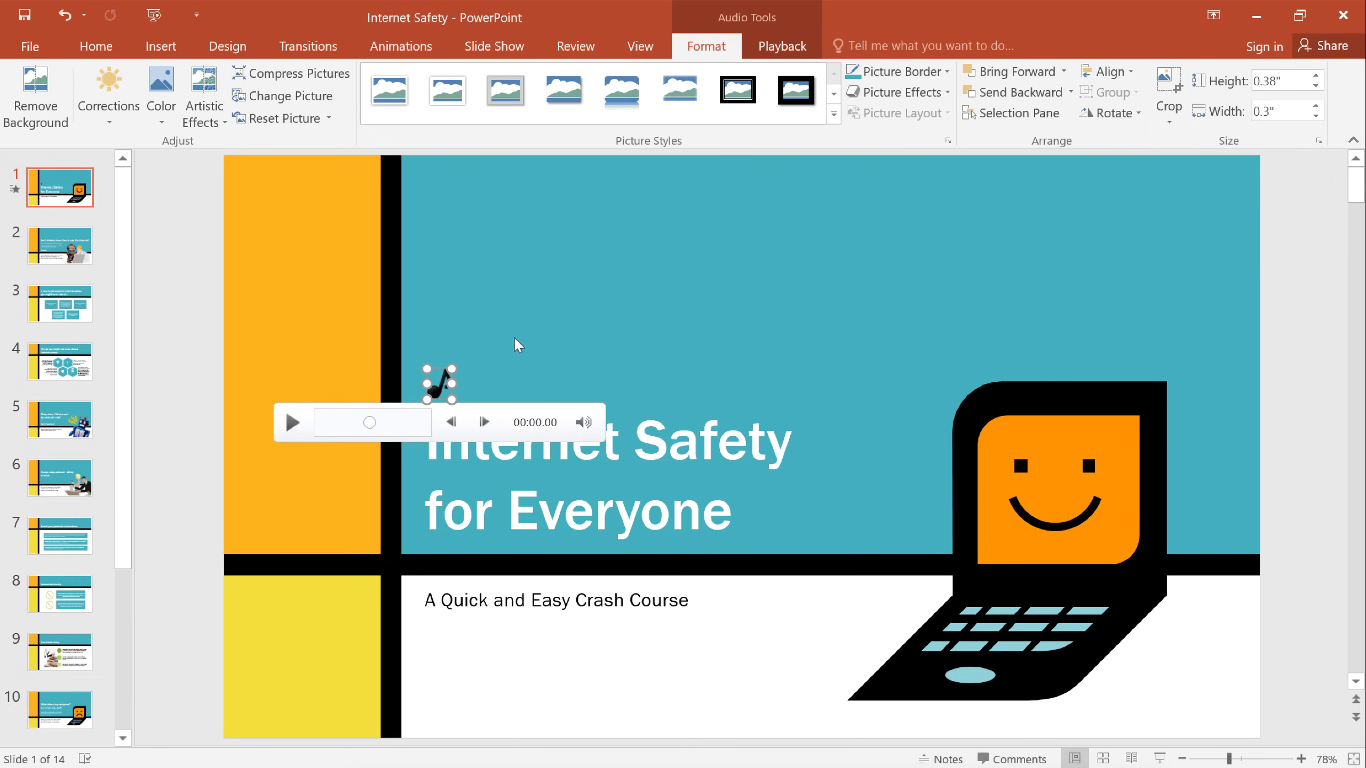
Recolor the music note to Aqua, Accent color 1 Light
click(178, 87)
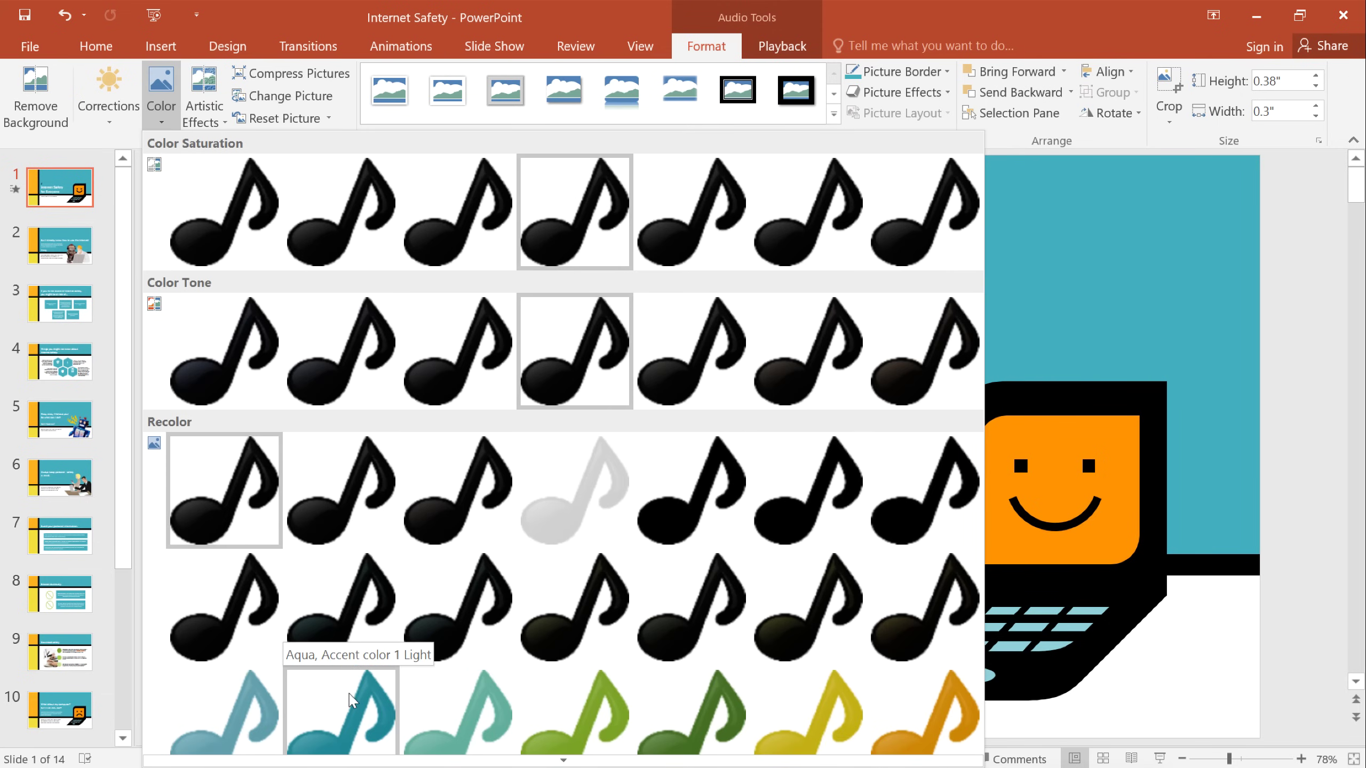
click(352, 700)
click(352, 700)
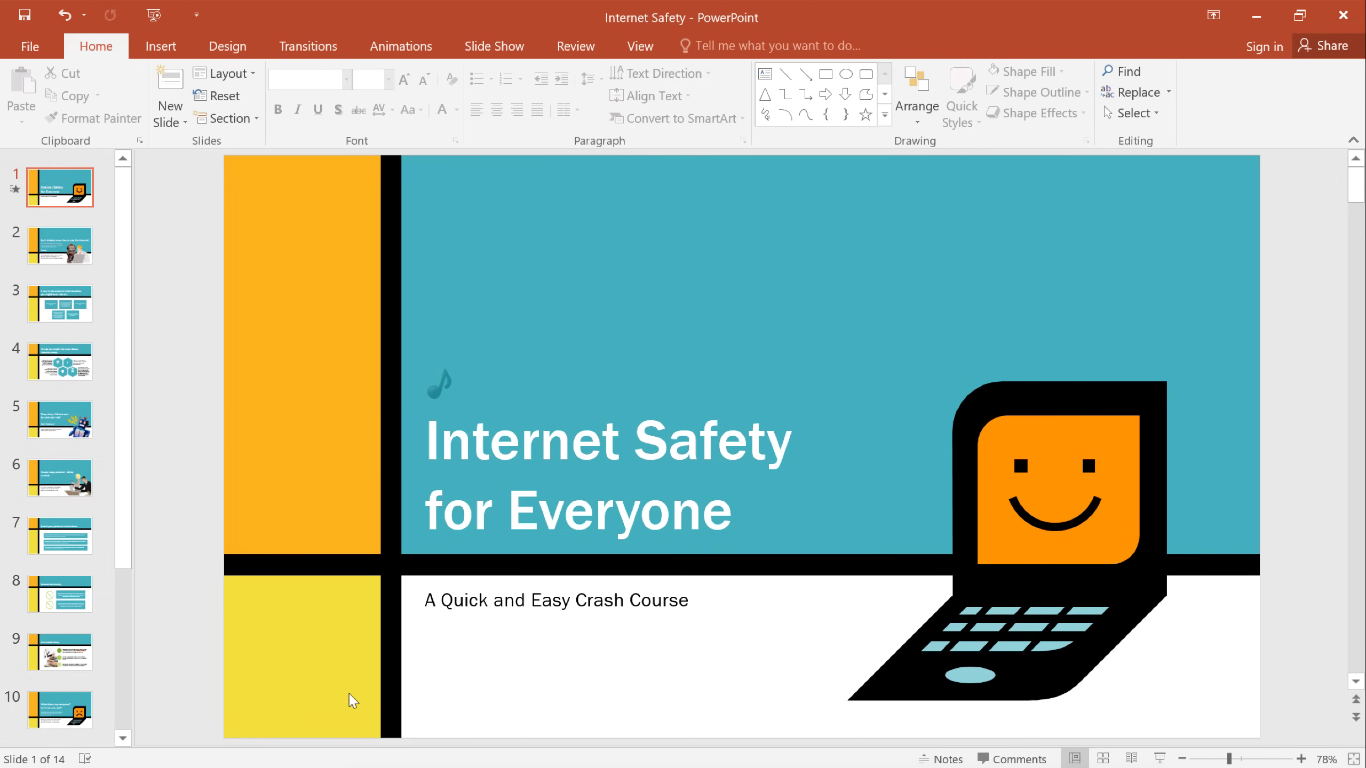